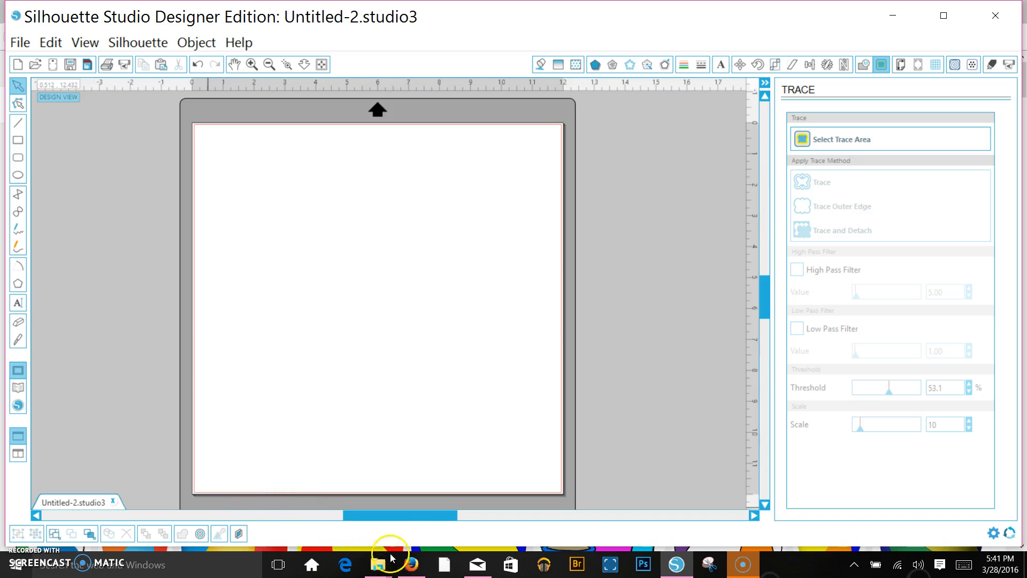
Switch to Firefox and filter the beach ball clipart image results to black and white clip art.
click(411, 564)
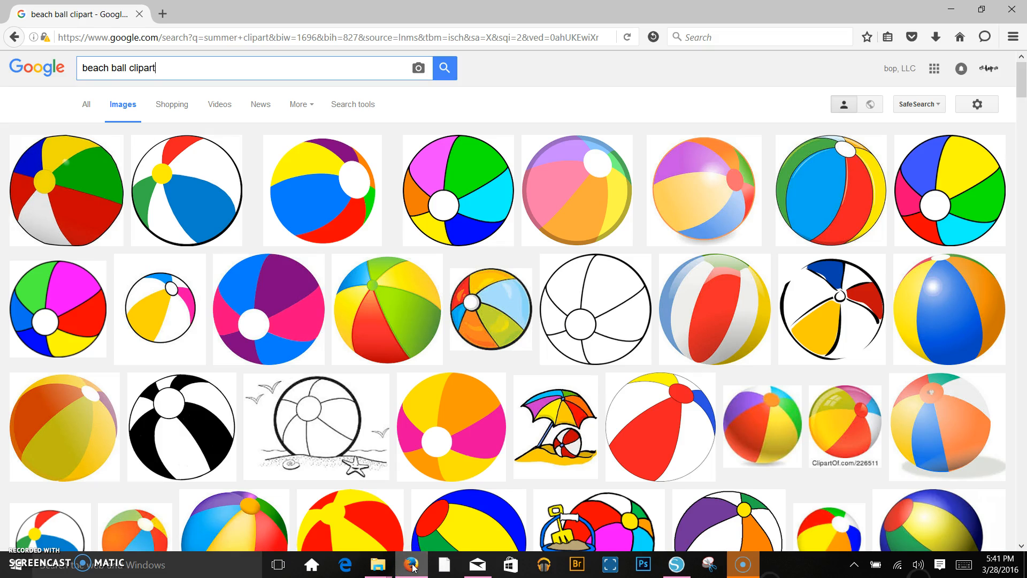
click(249, 212)
click(231, 63)
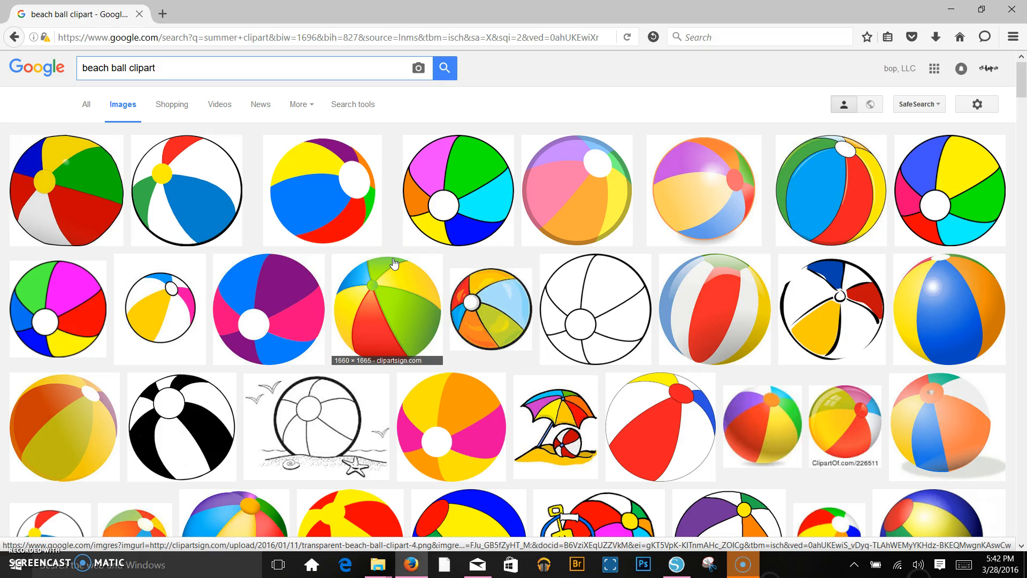
click(353, 104)
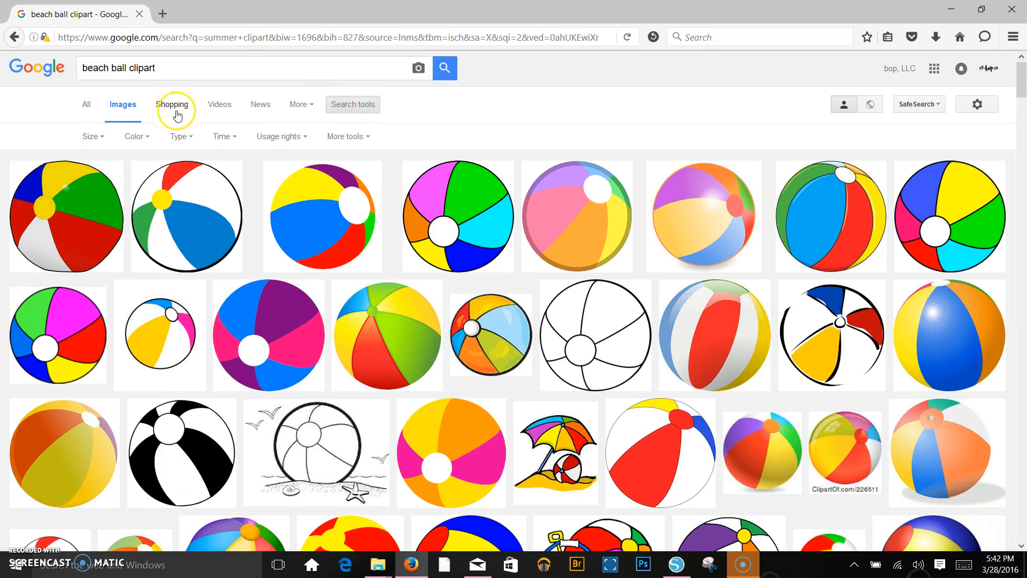
click(135, 136)
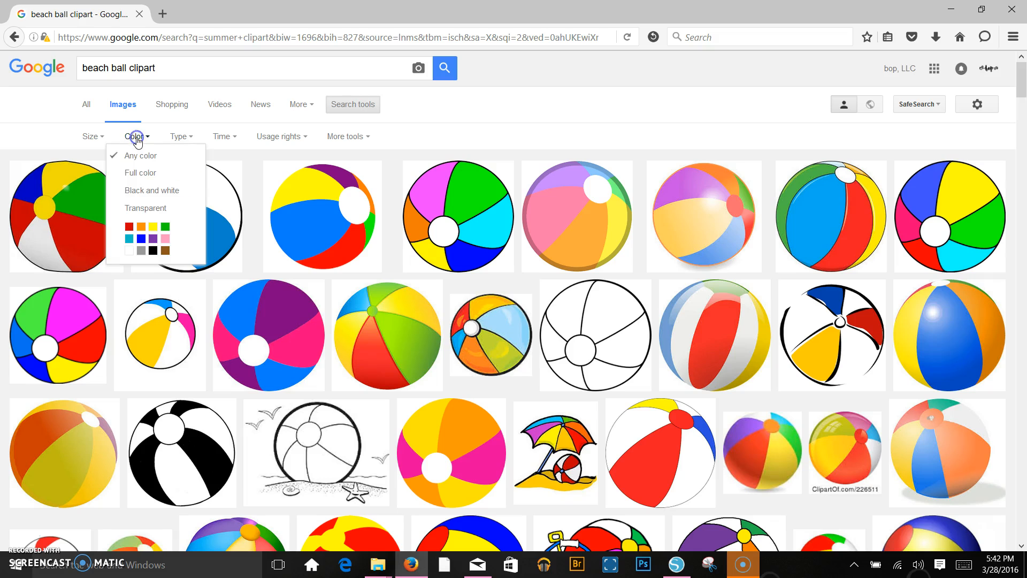
click(145, 191)
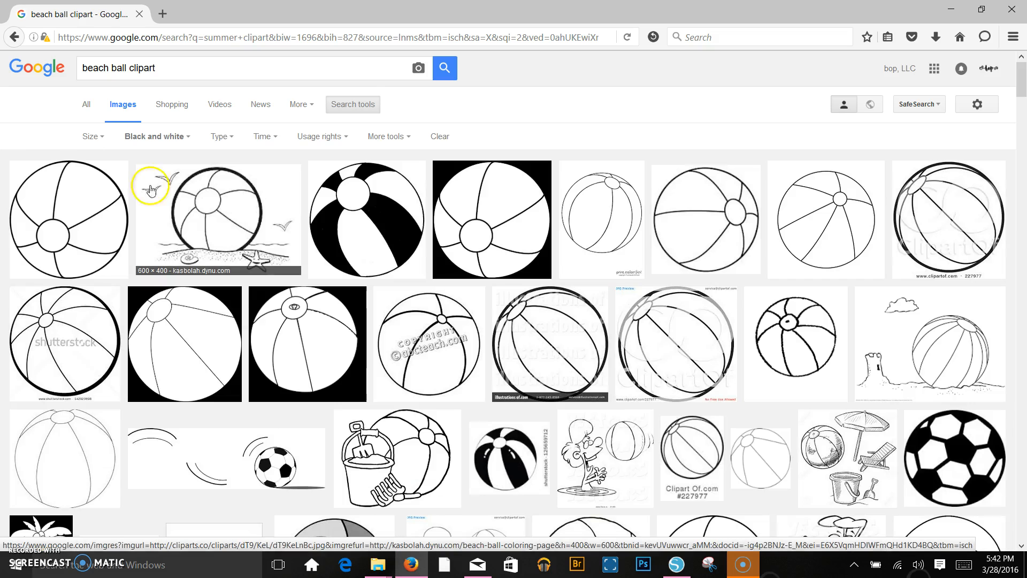
click(222, 138)
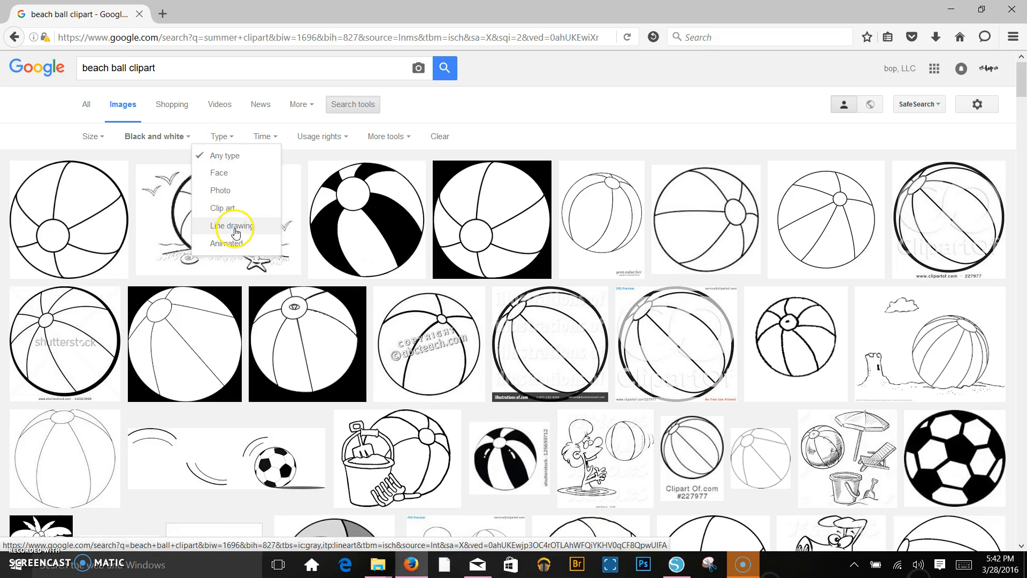
click(225, 208)
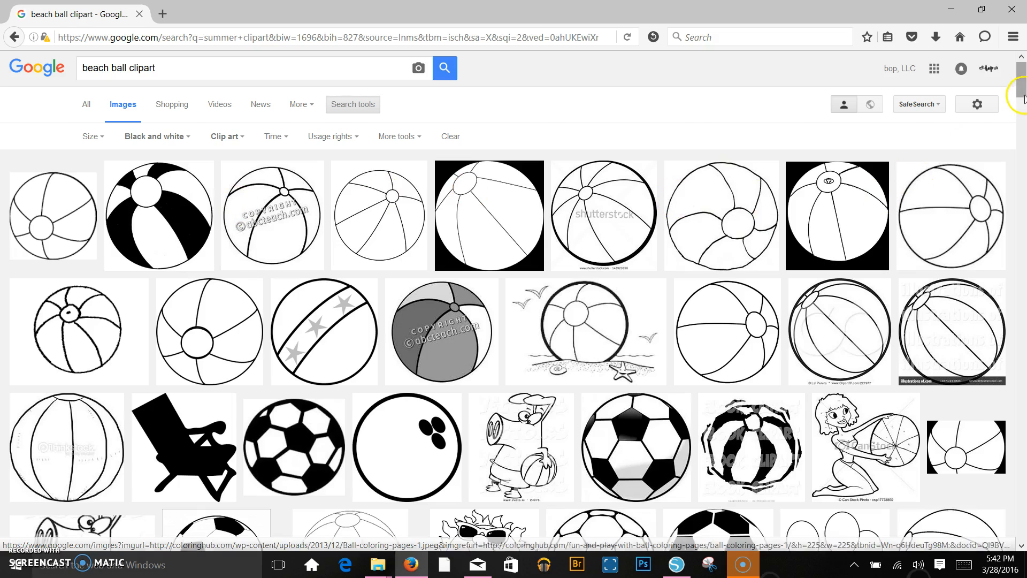
Open the preview of the black-and-white striped beach ball from cliparts.co and copy the image.
mouse_move(1021, 96)
mouse_down()
mouse_move(1023, 198)
mouse_move(1019, 82)
mouse_up()
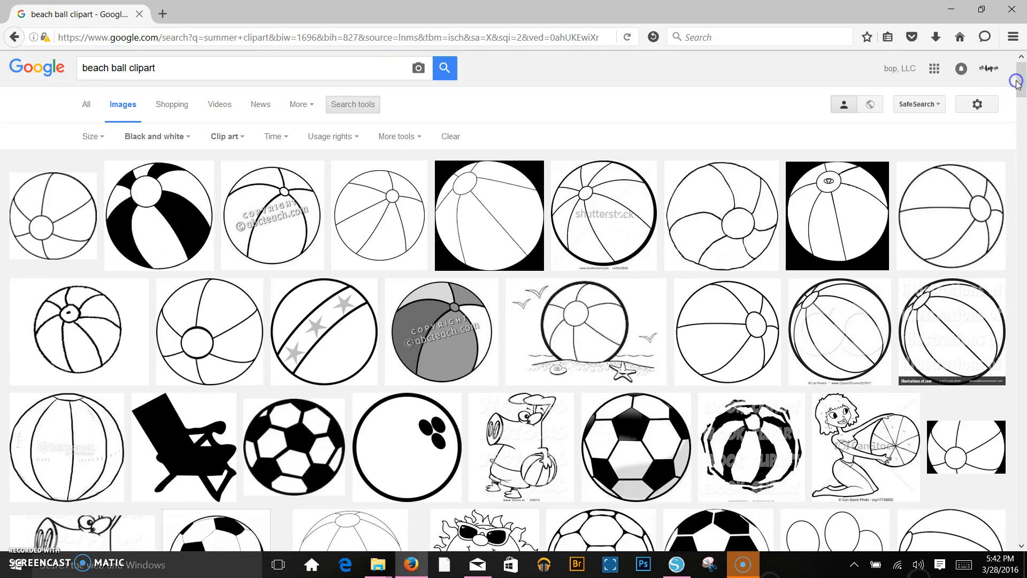
click(166, 214)
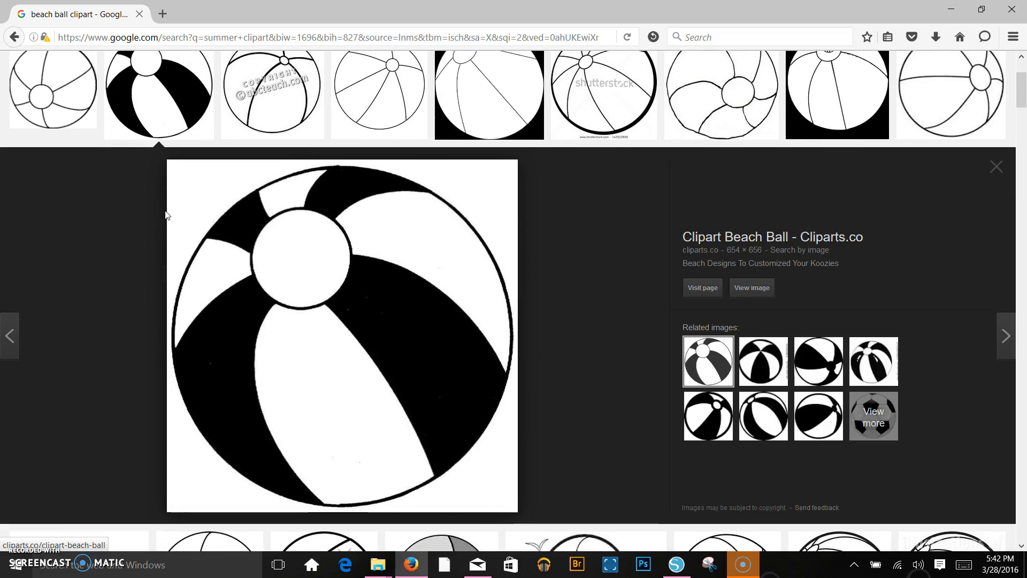
right_click(374, 379)
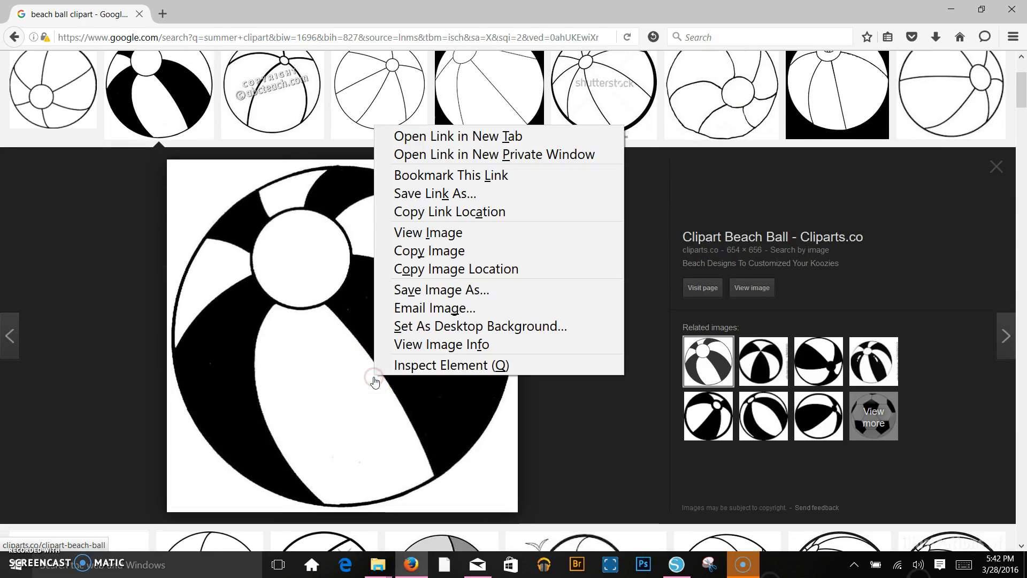
click(463, 252)
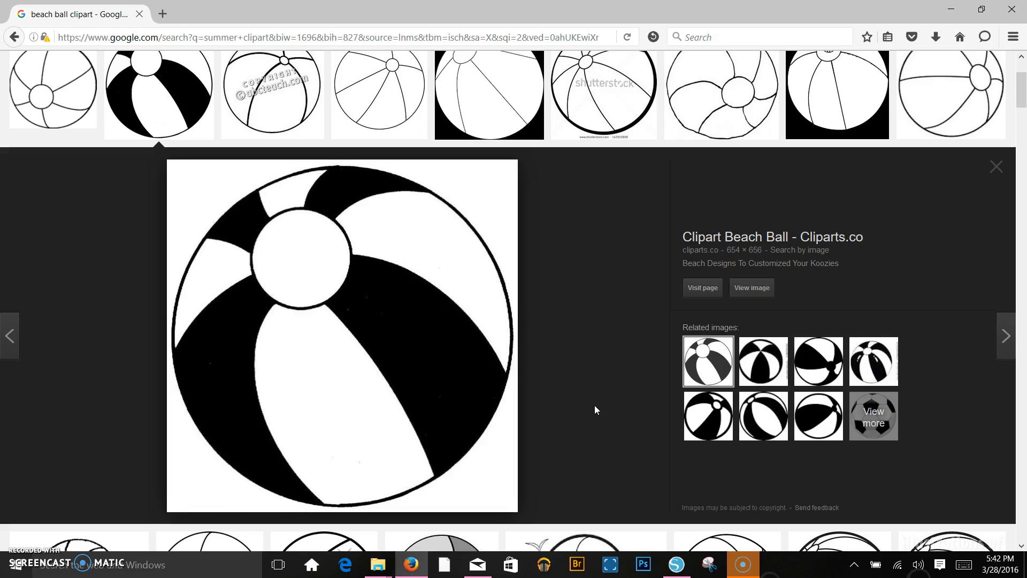
Switch to Silhouette Studio and paste the copied beach ball image onto the page.
click(678, 568)
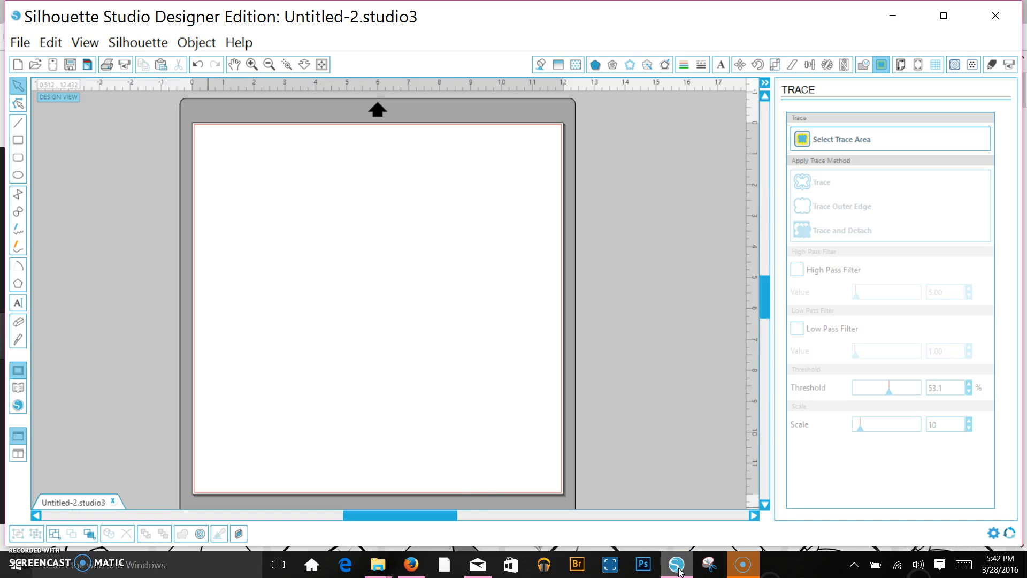
right_click(243, 263)
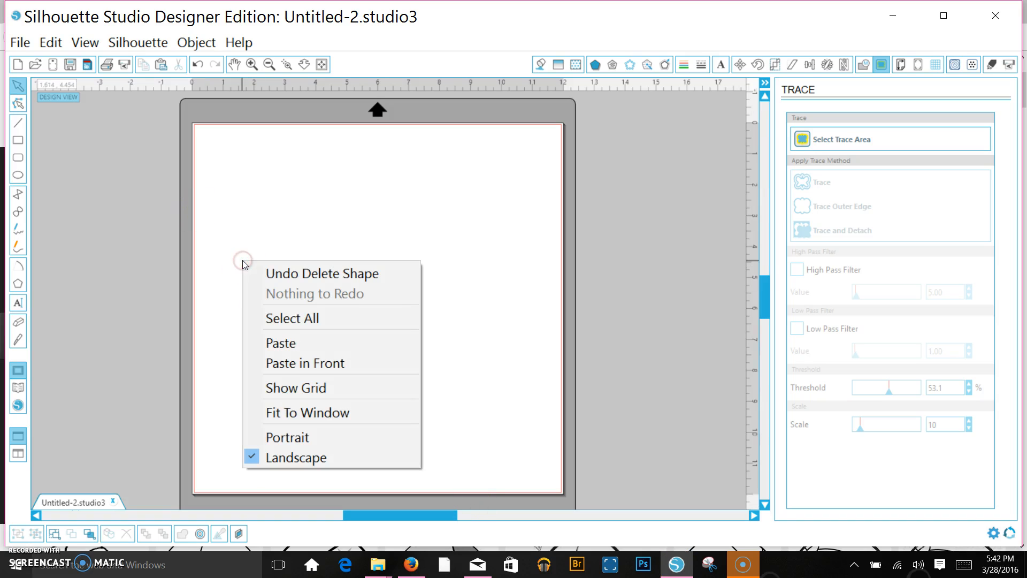
click(304, 341)
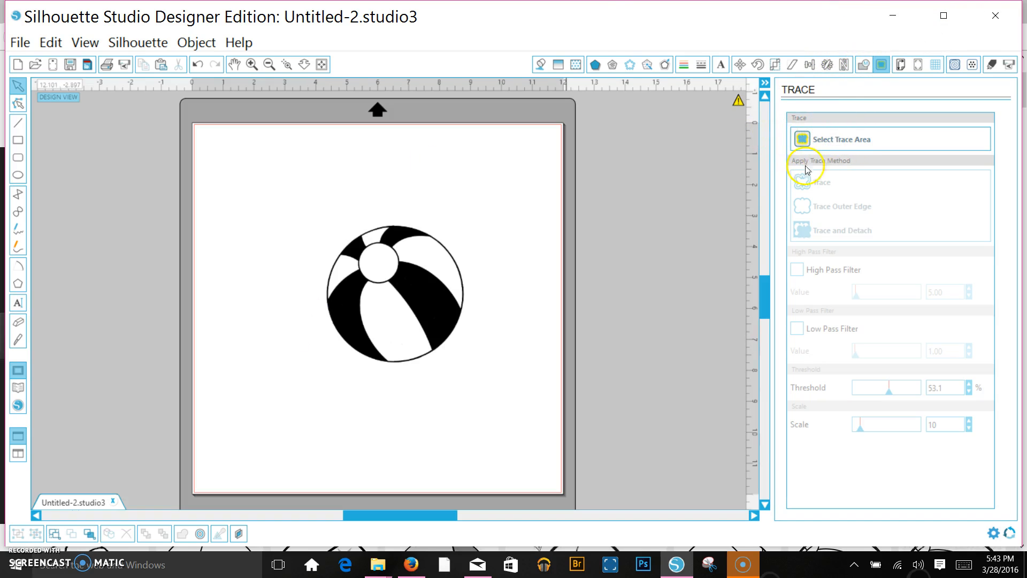
Draw a trace area about 5.25 by 4.45 in around the pasted beach ball.
click(545, 65)
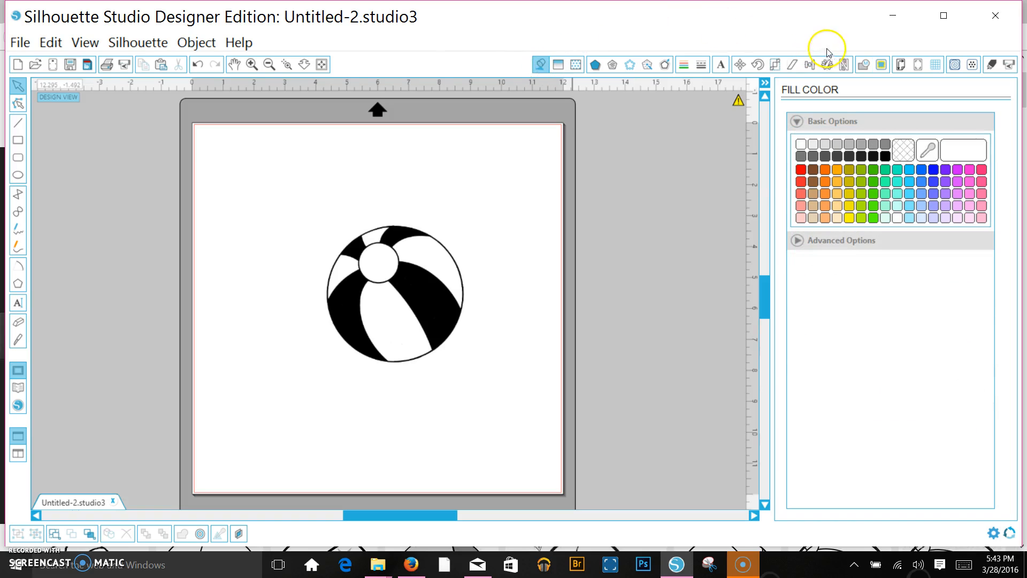
click(882, 65)
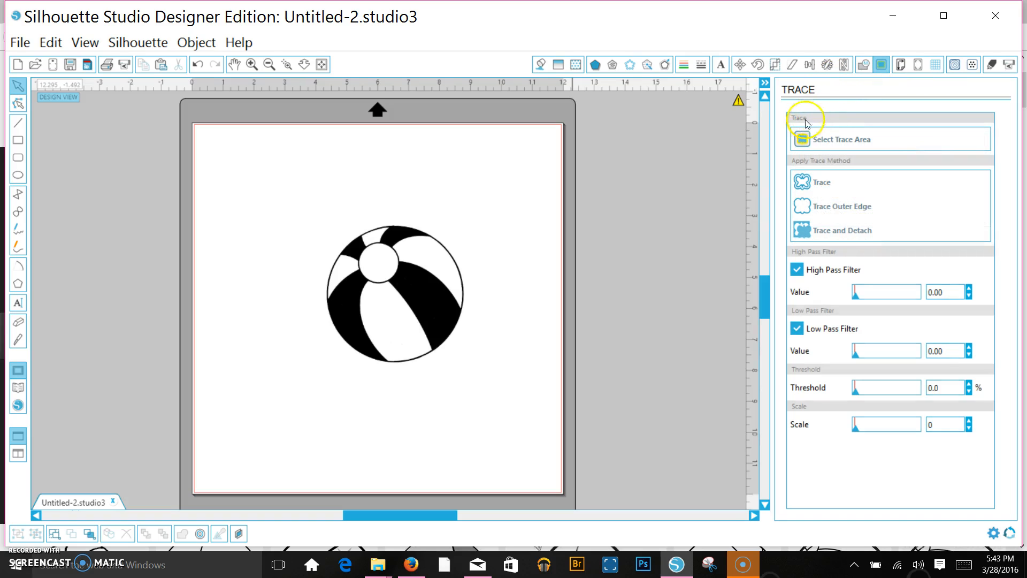
click(802, 141)
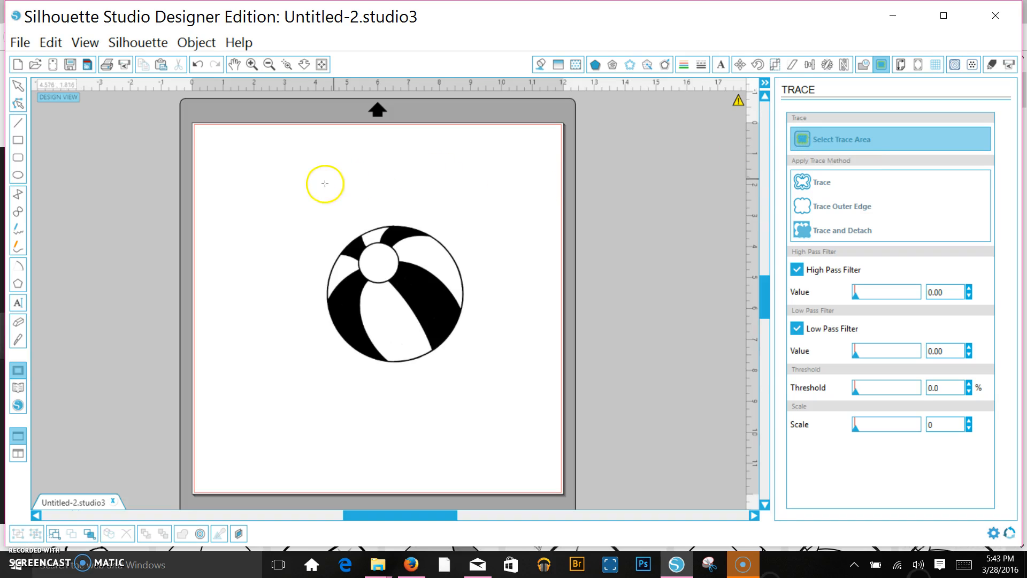
mouse_move(286, 200)
mouse_down()
mouse_move(335, 225)
mouse_move(449, 339)
mouse_move(479, 355)
mouse_up()
right_click(480, 356)
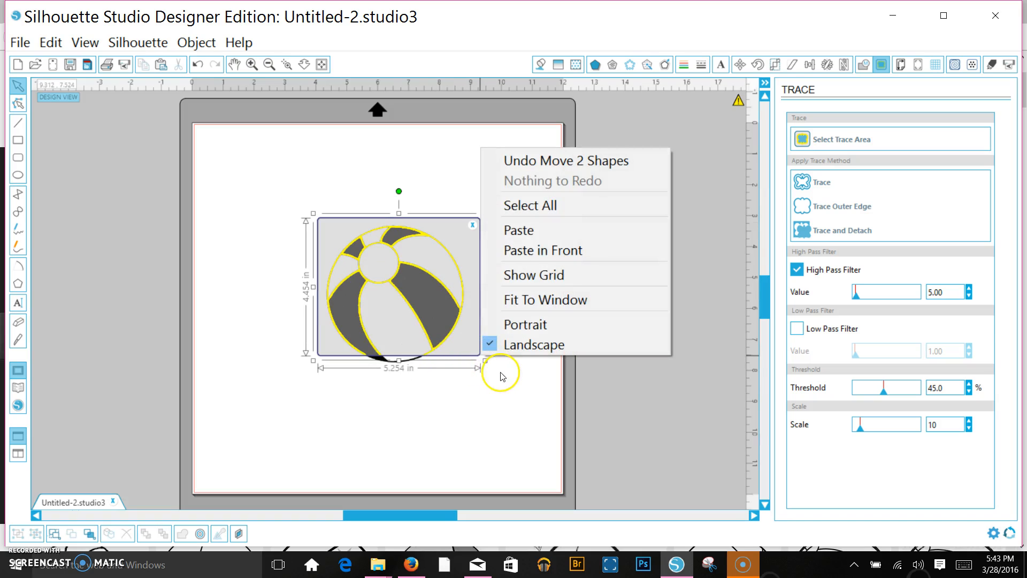
click(491, 371)
Stretch the trace area's lower edge down past the bottom of the beach ball.
click(475, 352)
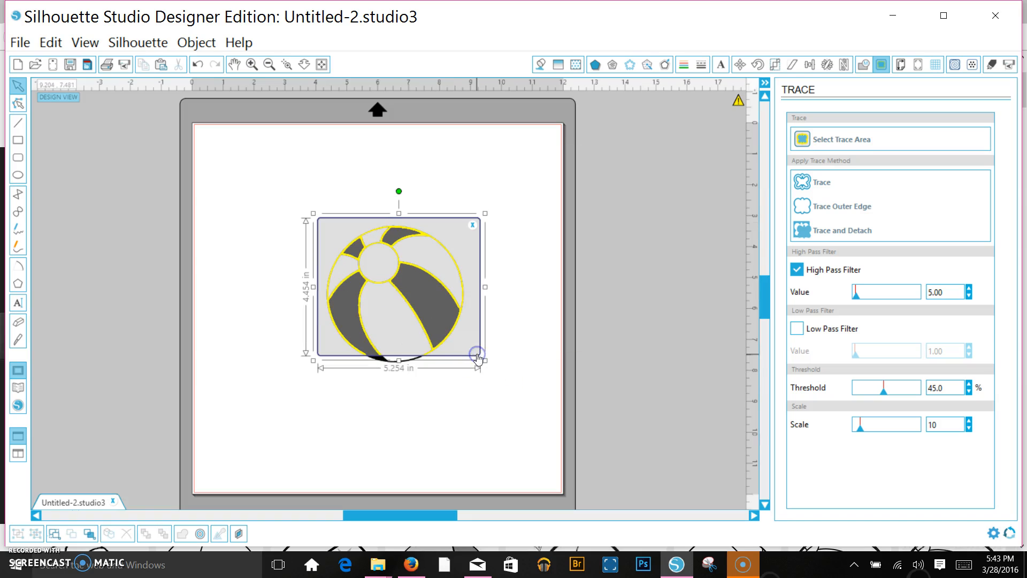
click(399, 361)
drag(399, 361, 399, 379)
click(414, 418)
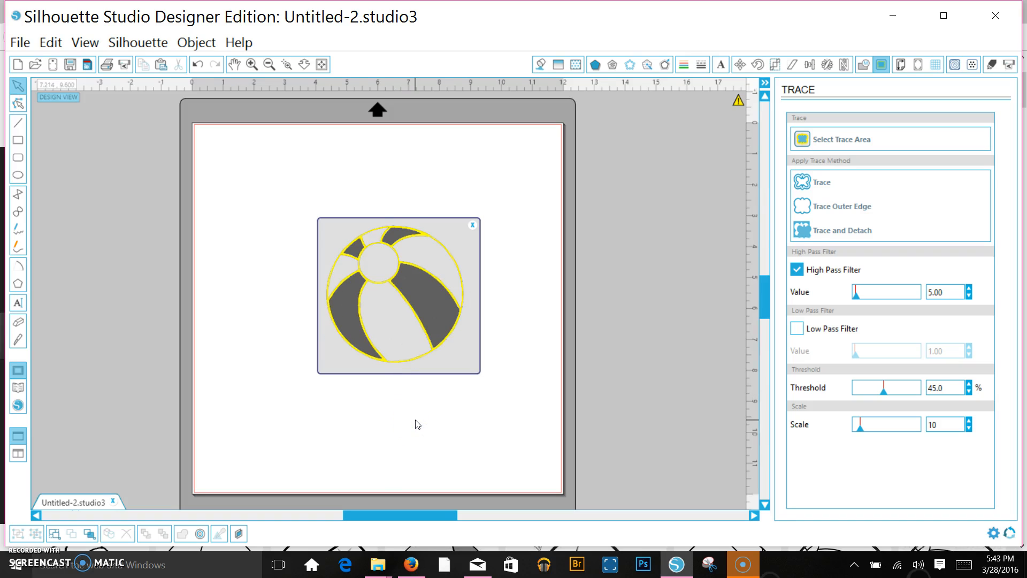
Turn off the High Pass Filter and set the trace threshold to 78.9% and the scale to 4.
click(797, 270)
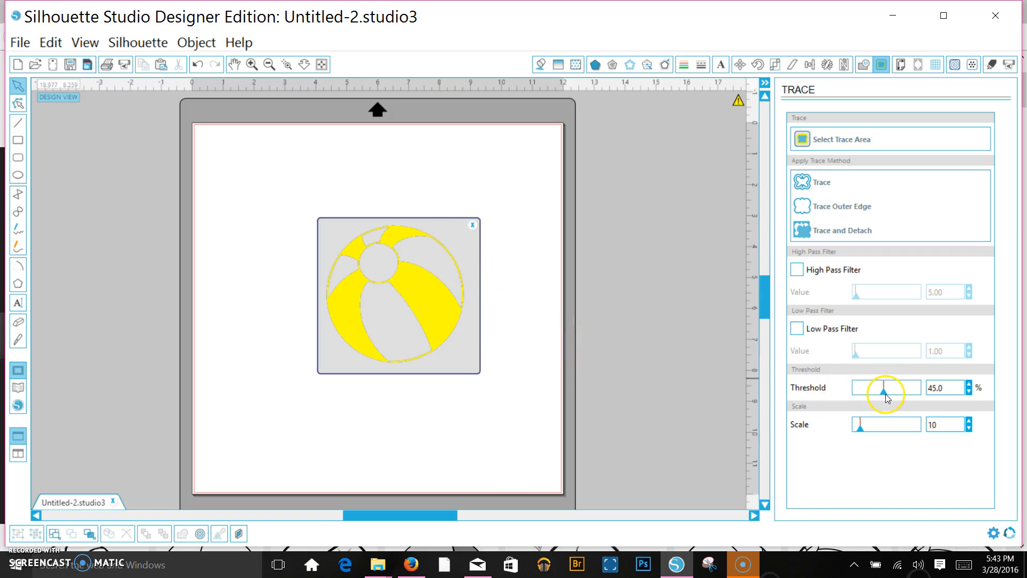
mouse_move(884, 394)
mouse_down()
mouse_move(935, 387)
mouse_move(905, 392)
mouse_up()
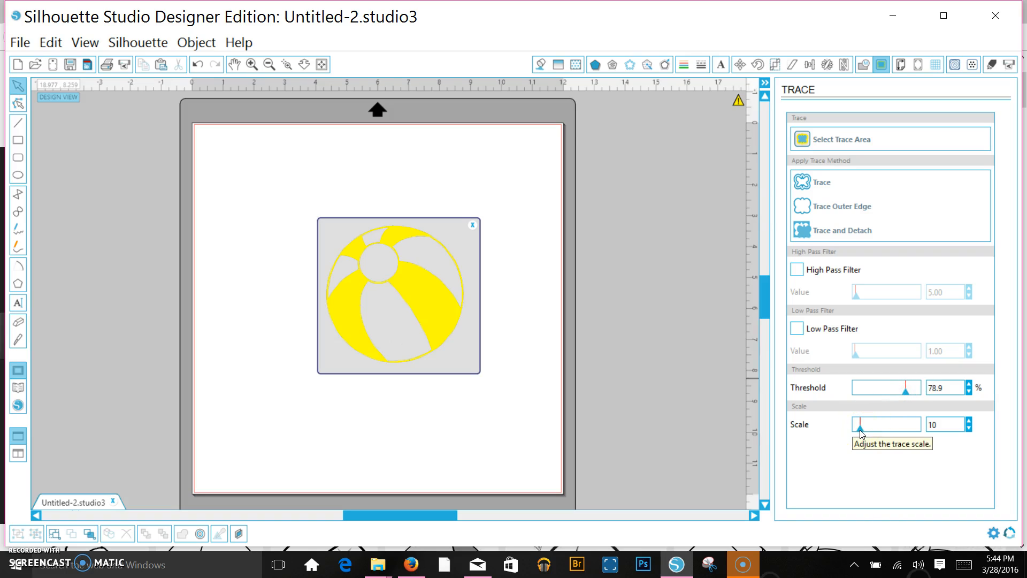
drag(859, 426, 824, 427)
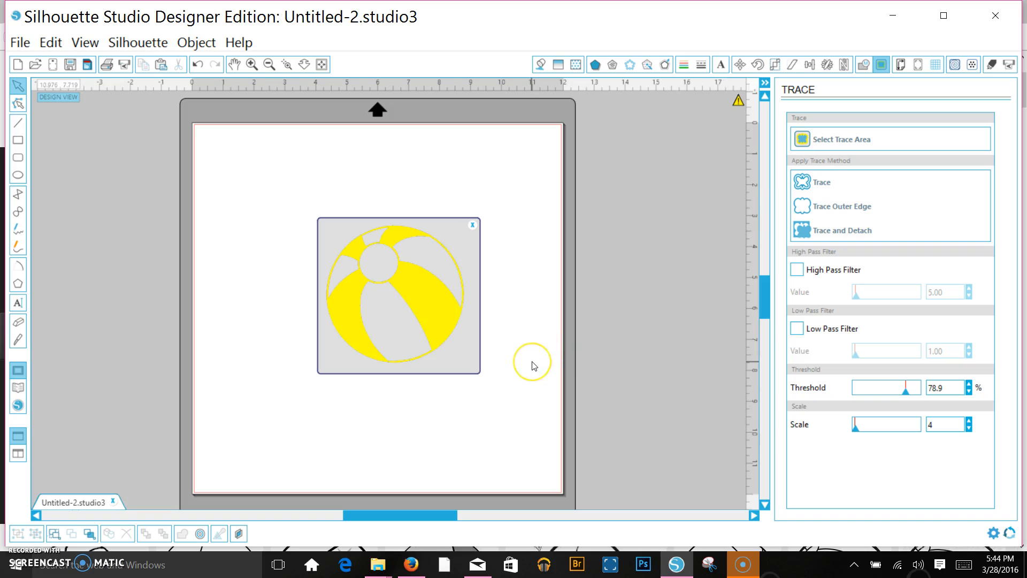
Apply a standard trace to the beach ball and move the original image off the page to its left.
click(804, 184)
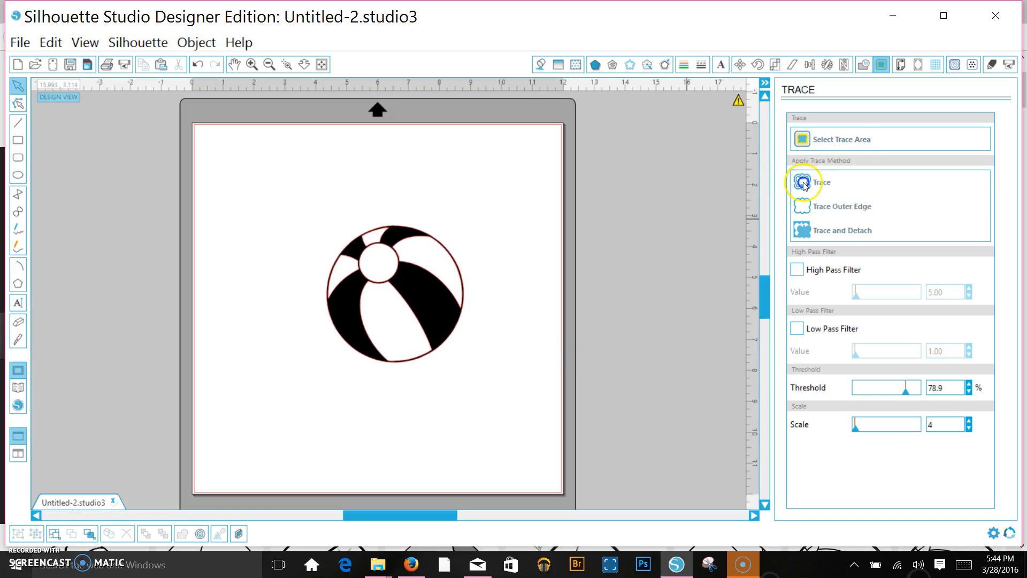
mouse_move(418, 287)
mouse_down()
mouse_move(378, 302)
mouse_move(230, 301)
mouse_move(227, 219)
mouse_move(135, 254)
mouse_up()
click(533, 209)
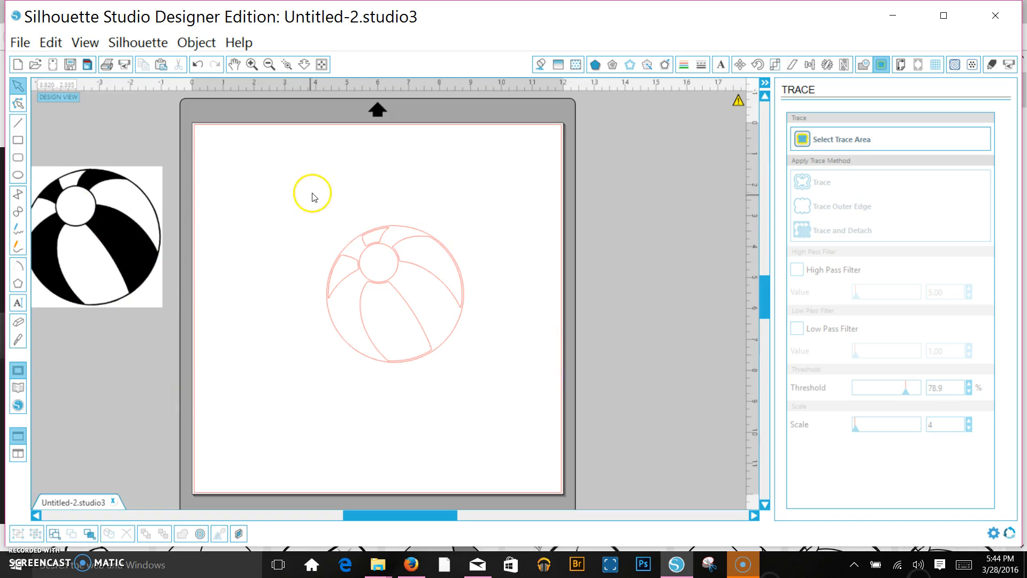
Fill the traced beach ball outlines with black.
drag(284, 192, 509, 379)
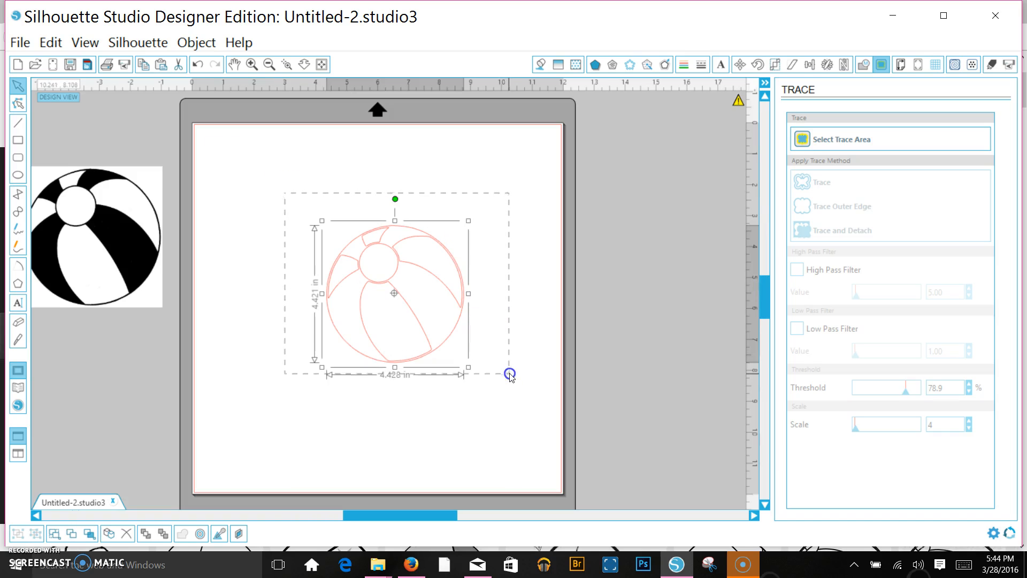
click(538, 65)
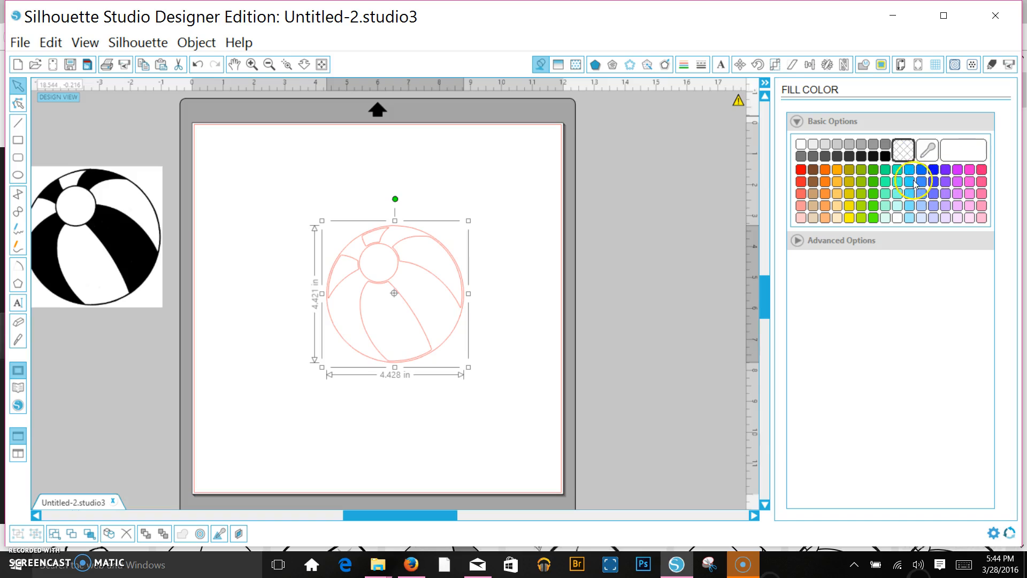
click(885, 155)
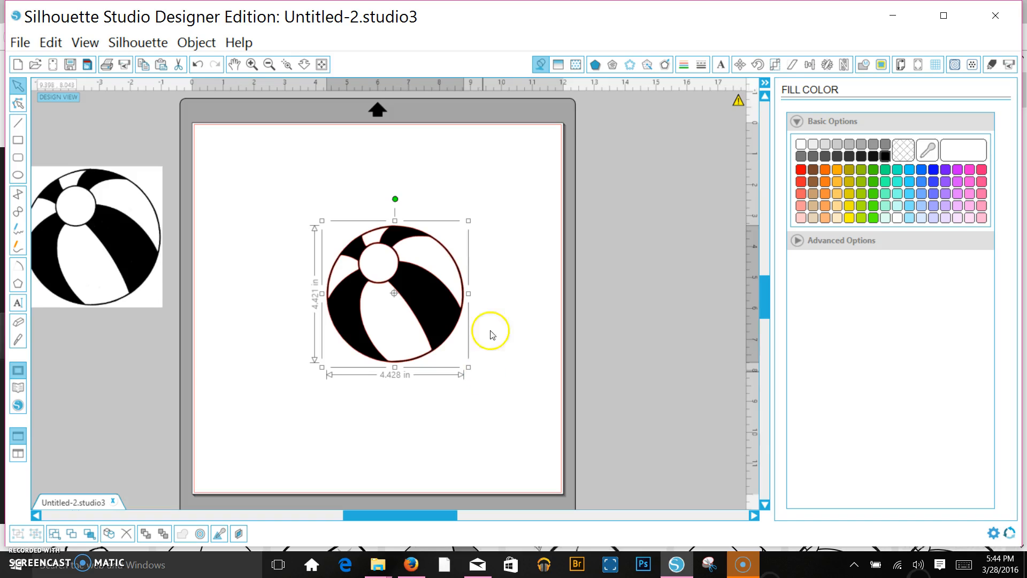
click(503, 261)
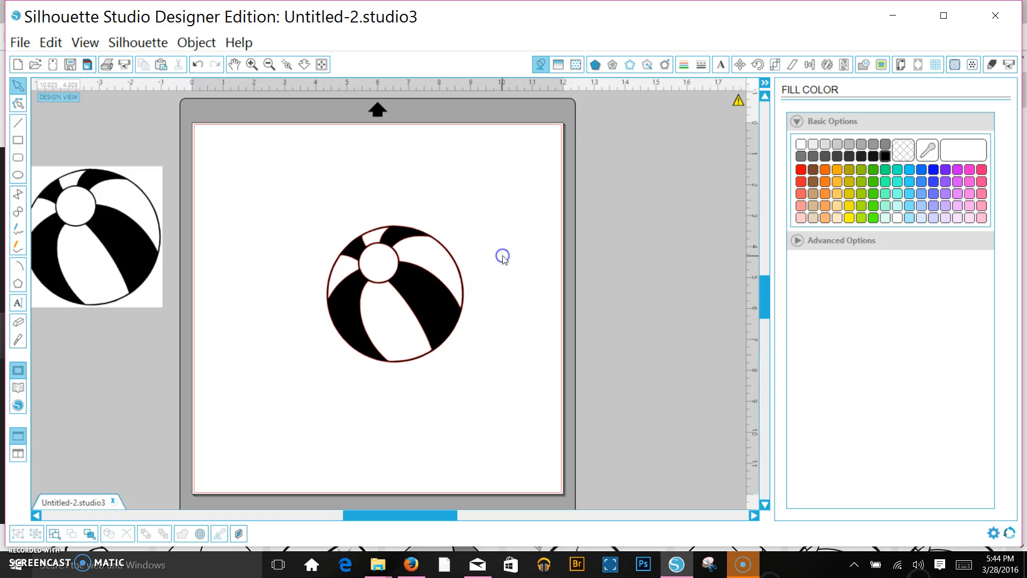
Shrink the traced ball to about 2.26 in wide and delete the original image beside the page.
drag(313, 191, 421, 278)
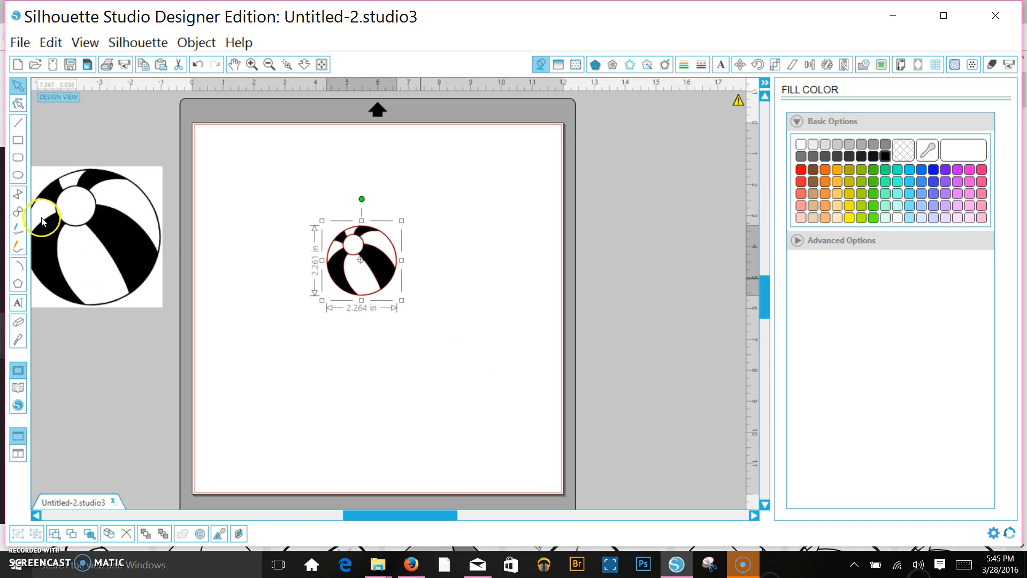
click(88, 221)
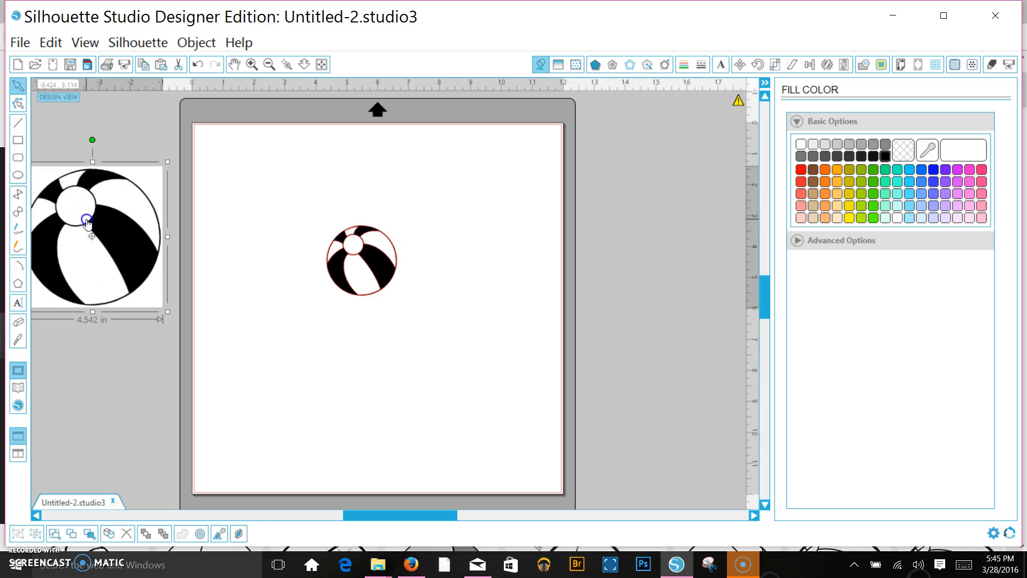
key(Delete)
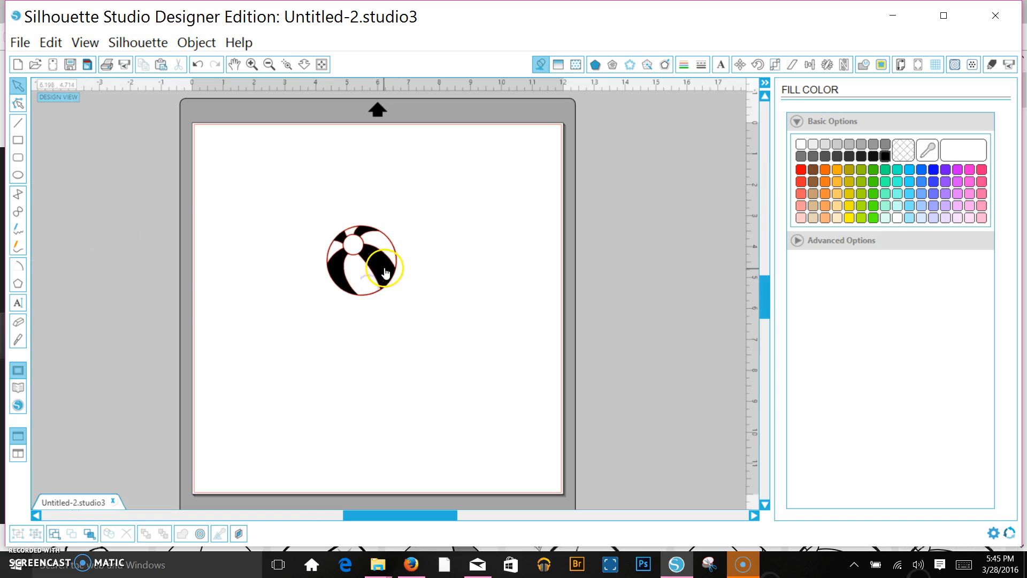
Enlarge the traced ball to about 2.97 in wide and place it in the page's upper-left corner.
click(368, 286)
click(398, 301)
drag(400, 301, 266, 198)
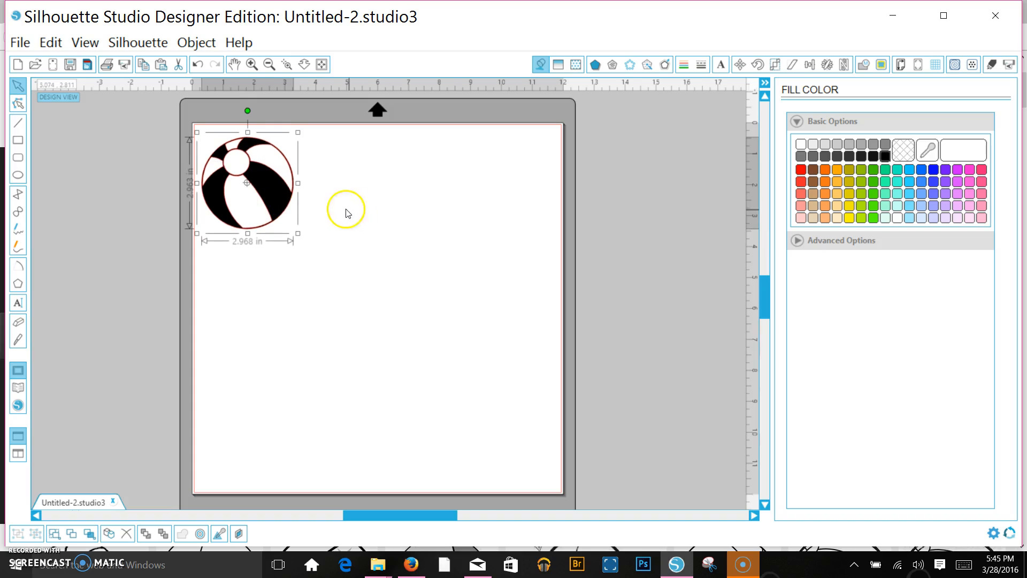
click(348, 212)
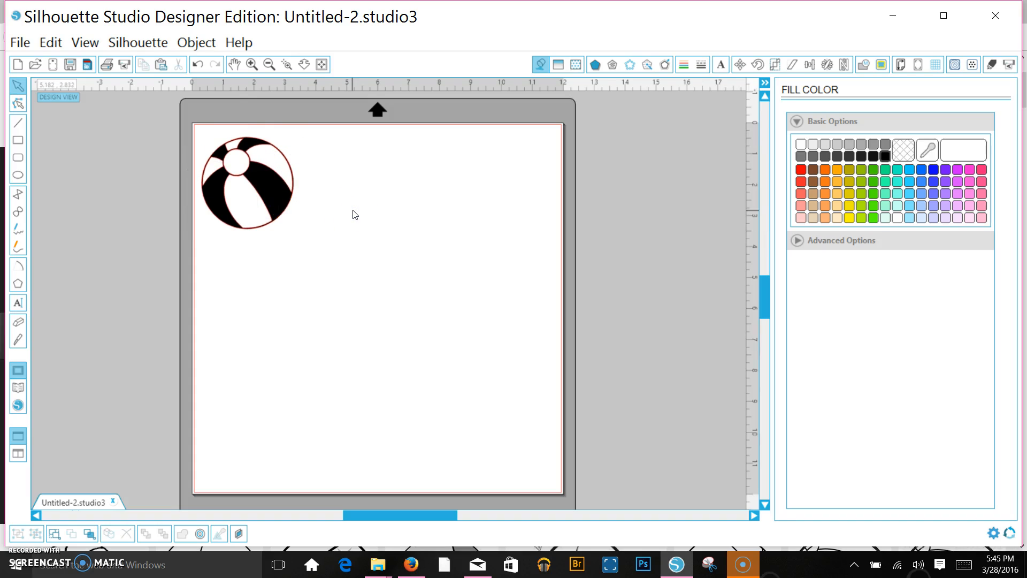
click(377, 191)
Set the cutting mat reveal to 100% in the design page settings.
click(753, 26)
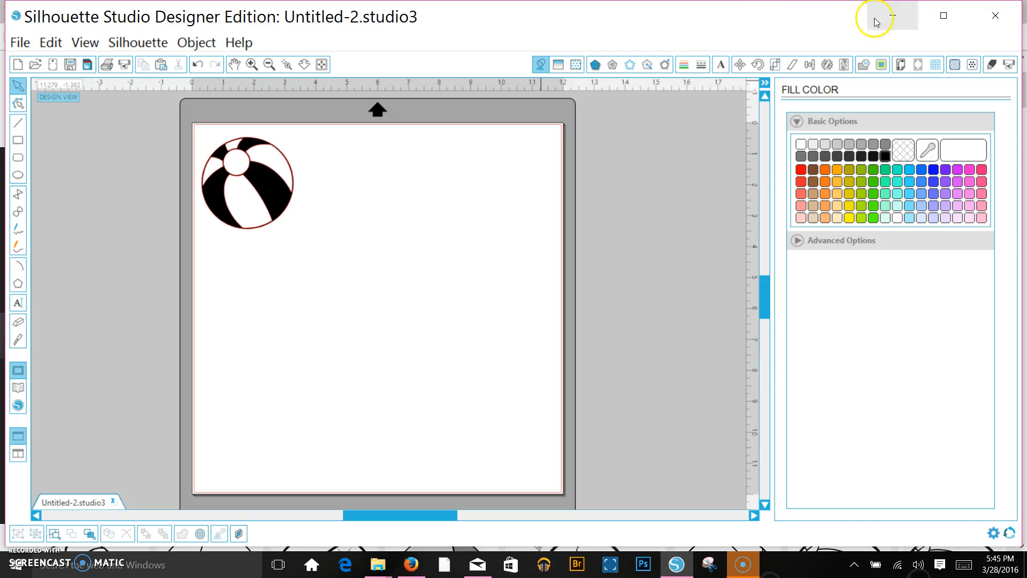
click(900, 65)
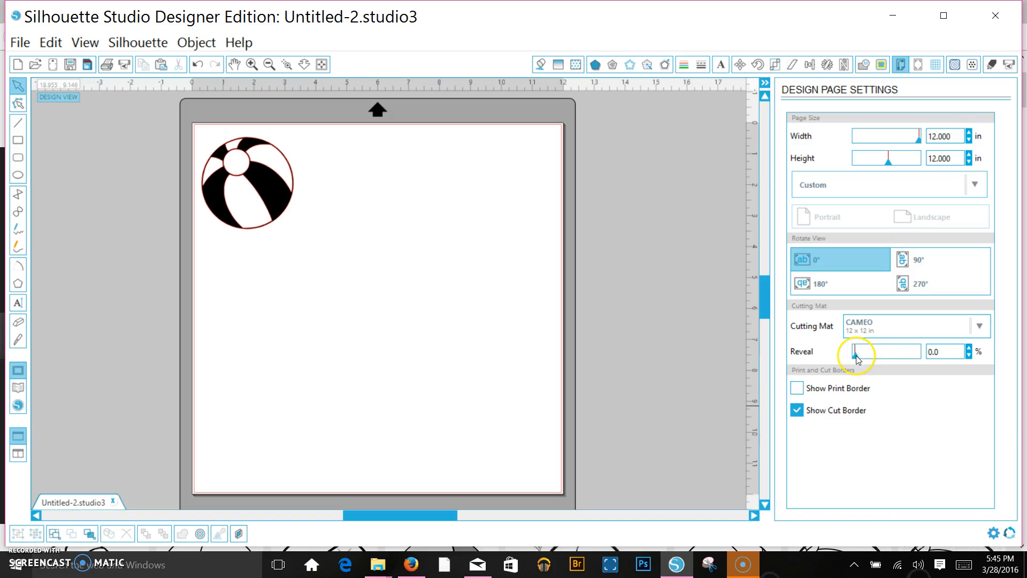
drag(856, 355, 926, 351)
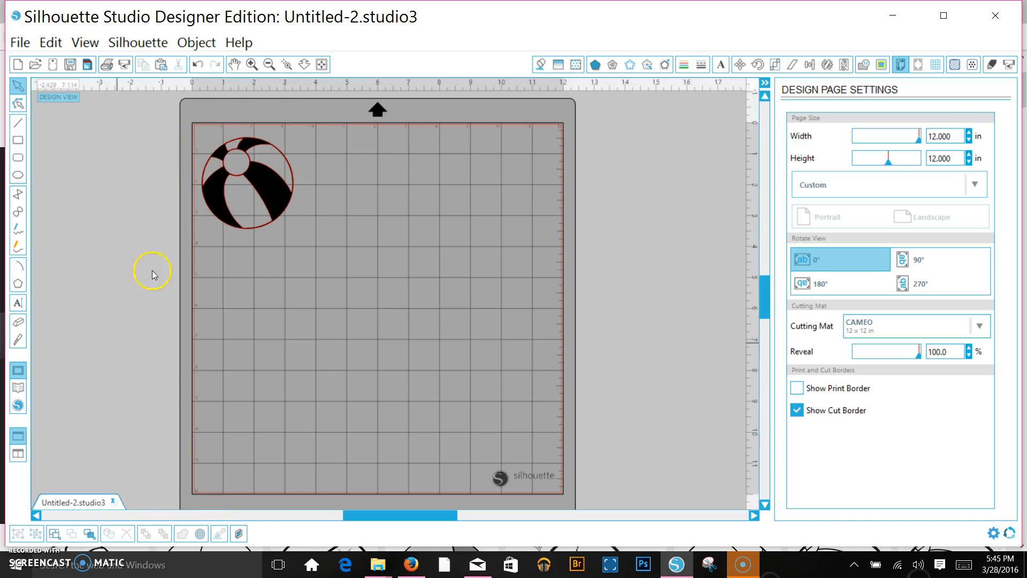
Move the beach ball slightly up and left, close into the upper-left corner of the mat grid.
click(249, 64)
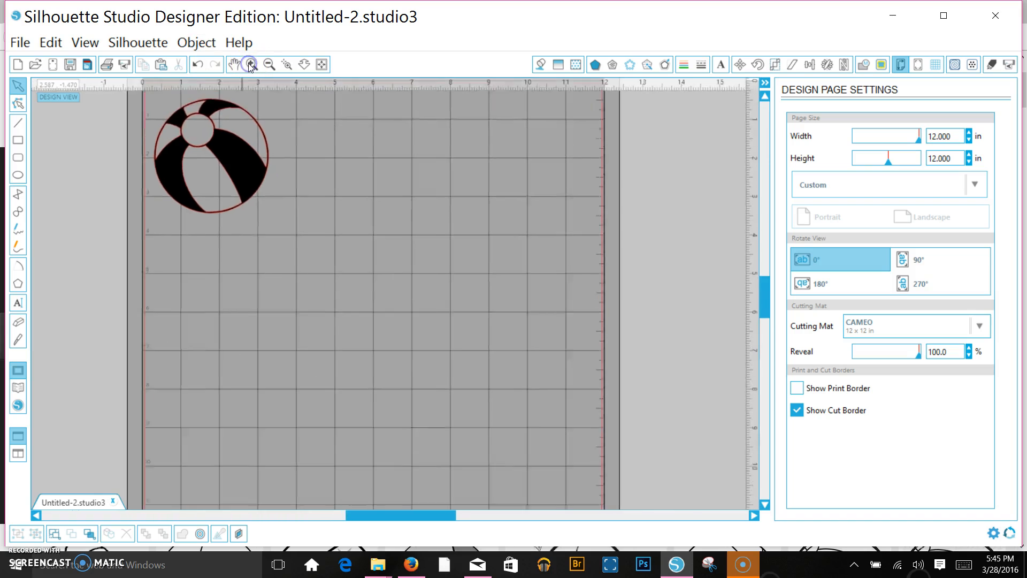
drag(765, 297, 765, 271)
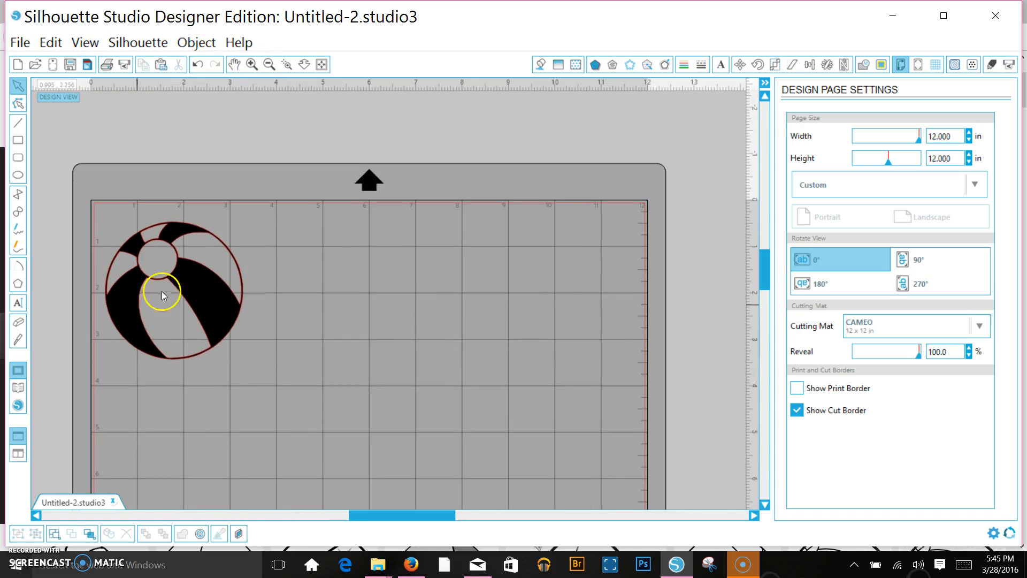
mouse_move(186, 279)
mouse_down()
mouse_move(199, 277)
mouse_move(180, 275)
mouse_up()
click(180, 274)
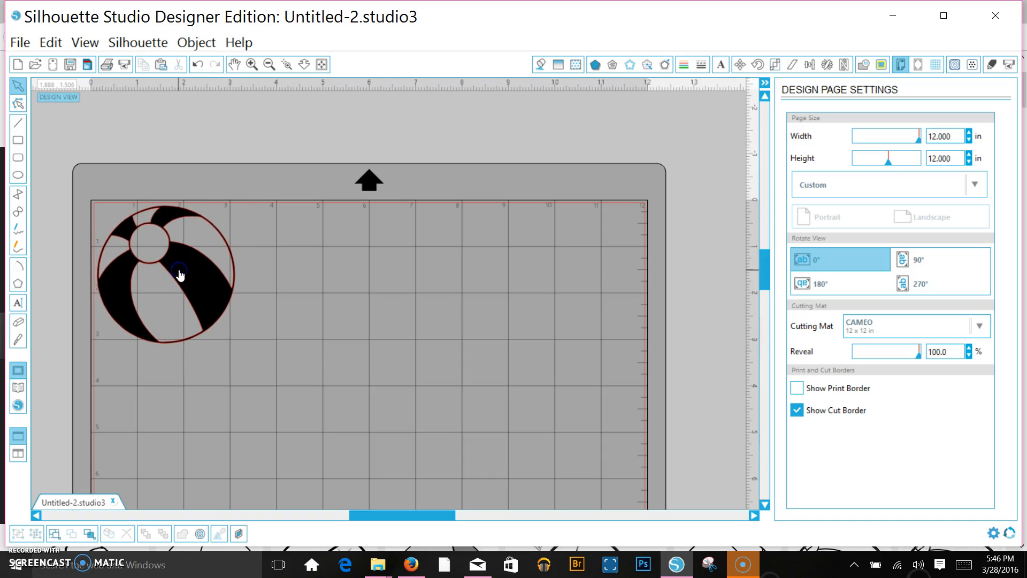